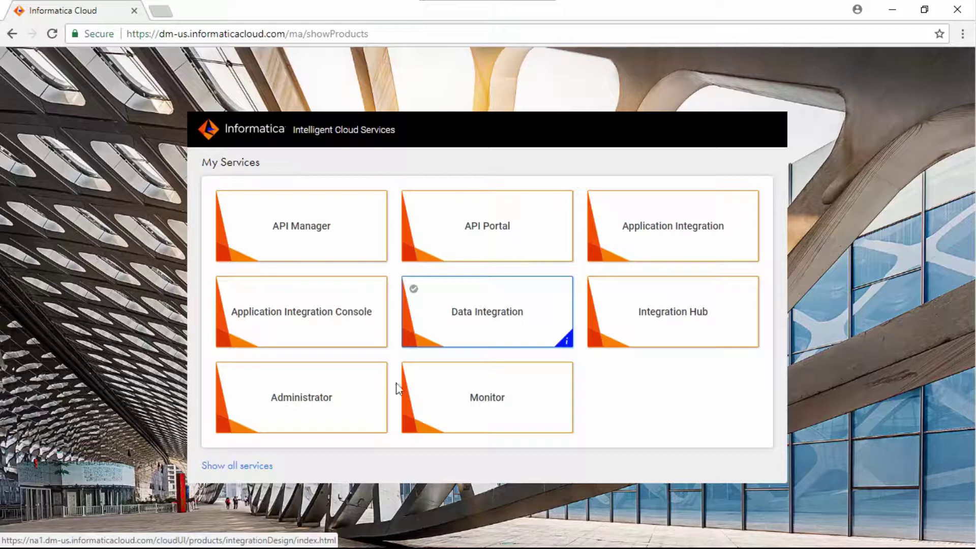
Go to the Schedules page in the Administrator service
left_click(306, 406)
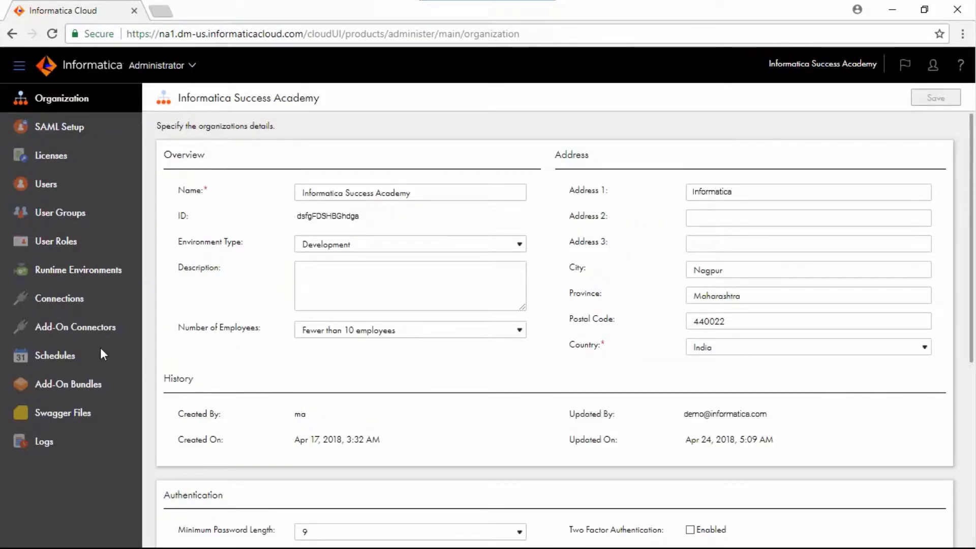
left_click(102, 355)
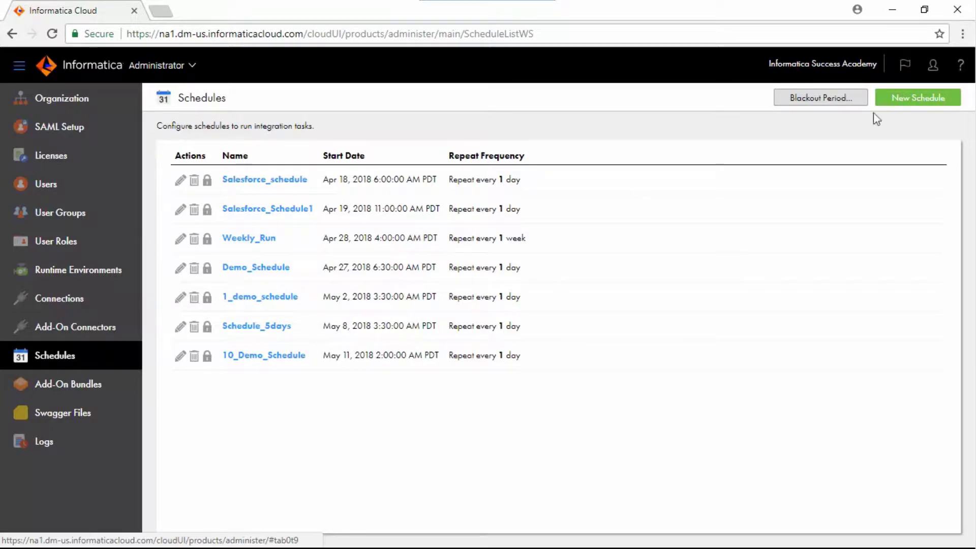
Create and save Schedule_Demo repeating weekly on Mondays from May 28, 2018, 3:00 AM PDT
left_click(913, 101)
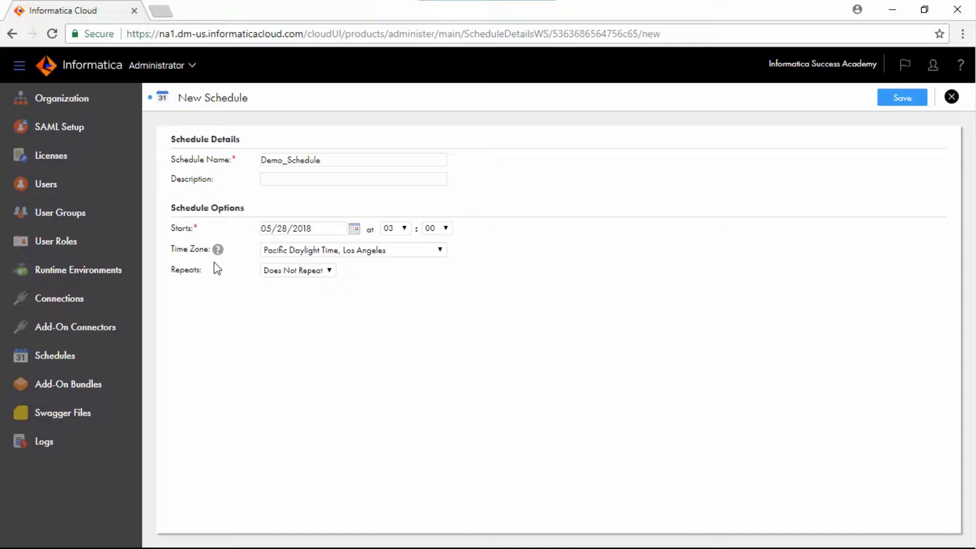
left_click(296, 276)
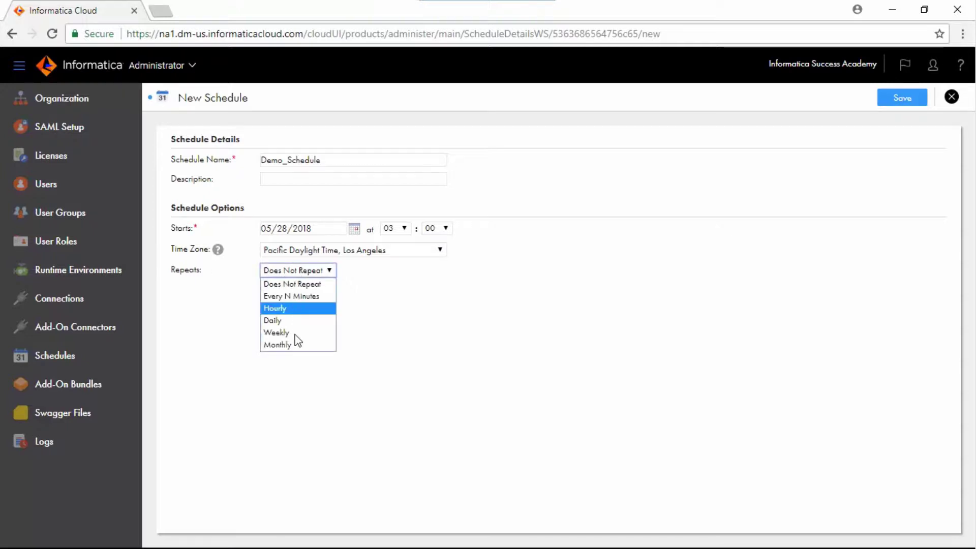
left_click(276, 332)
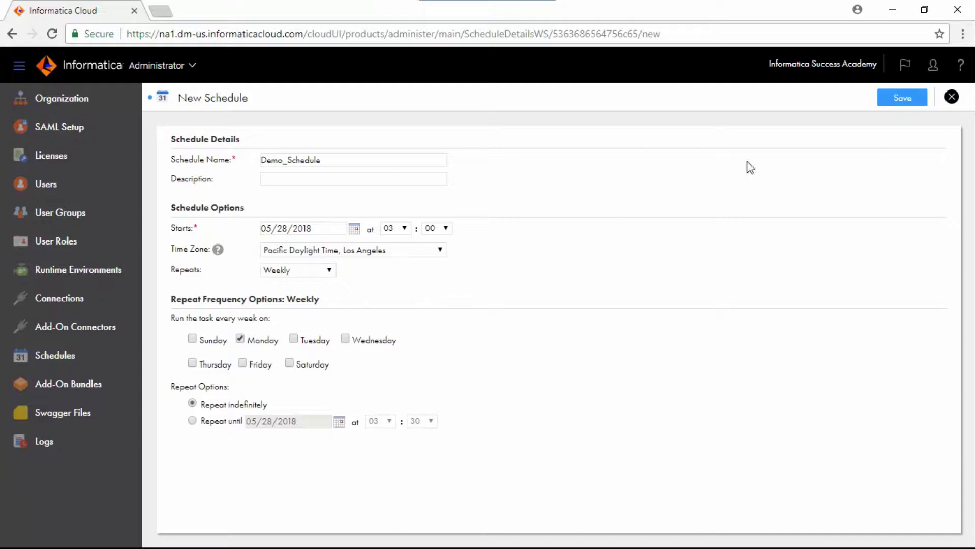
left_click(912, 99)
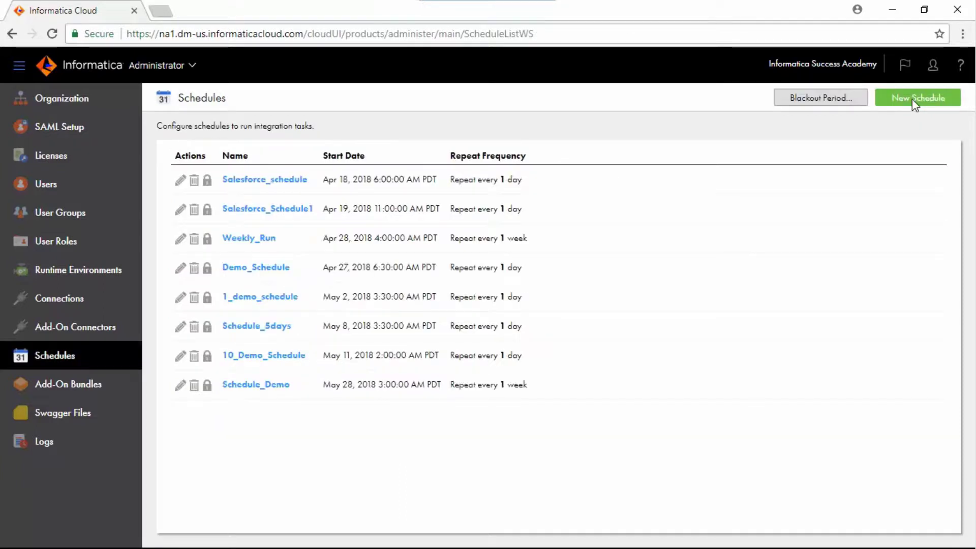
Set Schedule_Demo to repeat until May 31, 2018, save it, and close it
left_click(181, 389)
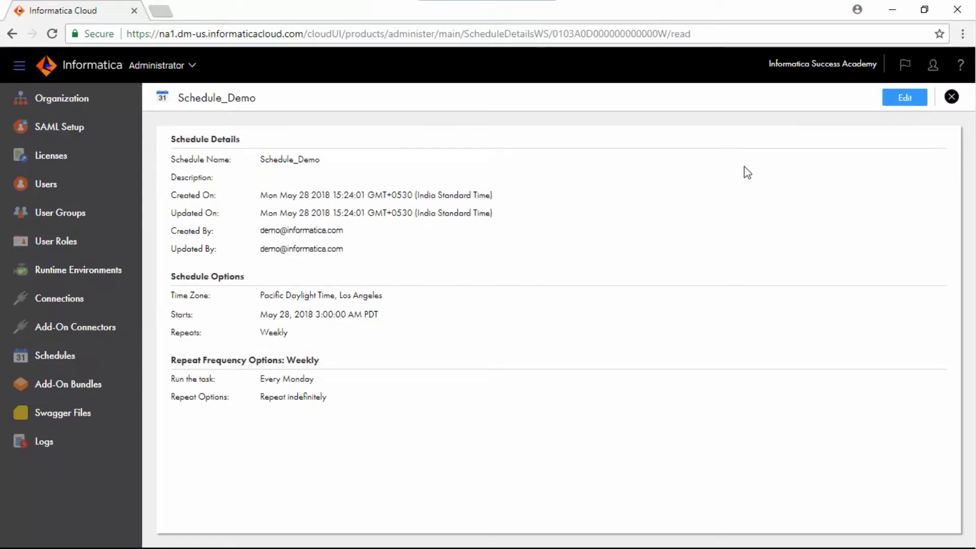
left_click(905, 100)
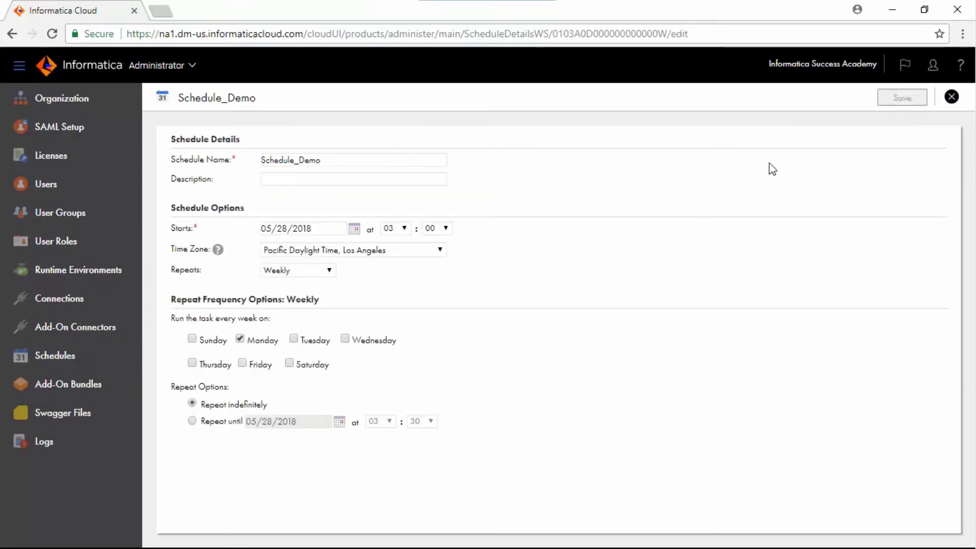
left_click(191, 421)
left_click(338, 421)
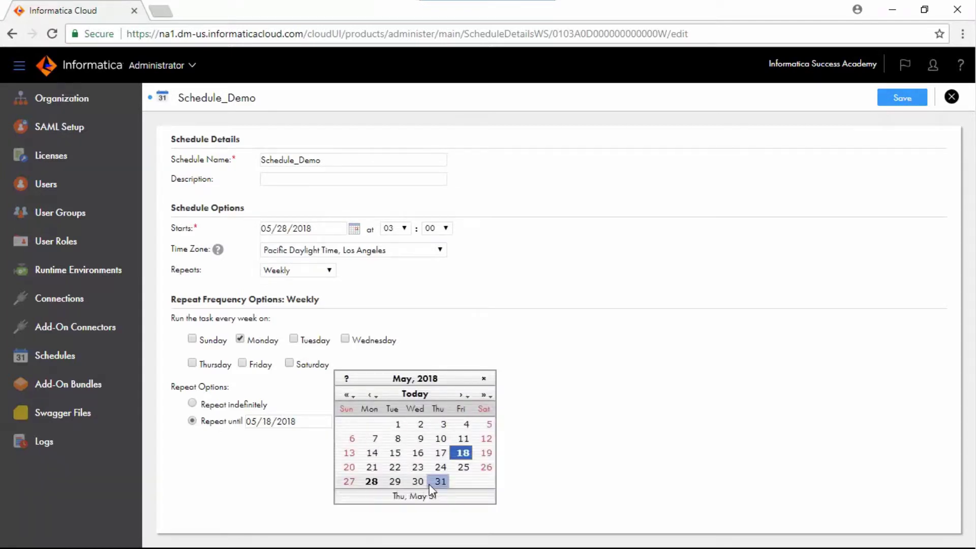
left_click(434, 482)
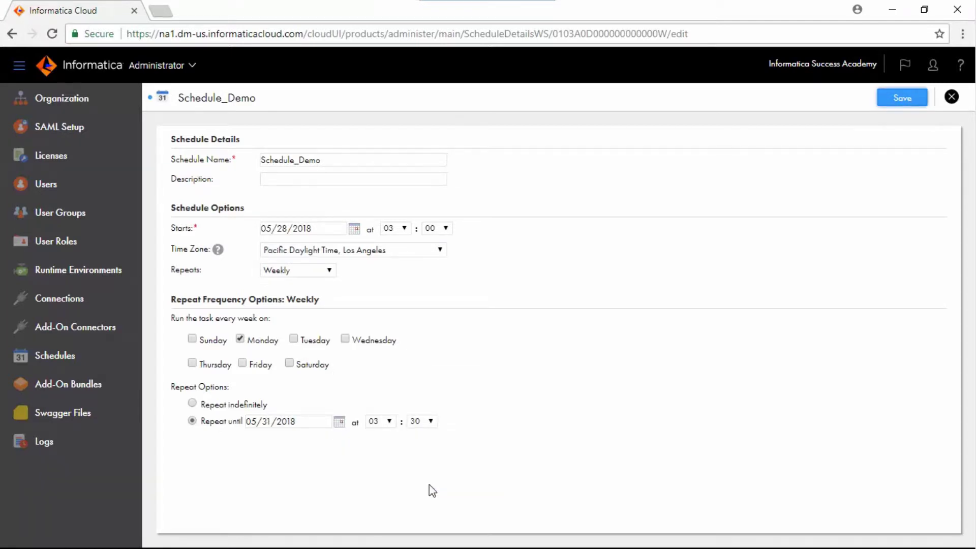
left_click(900, 93)
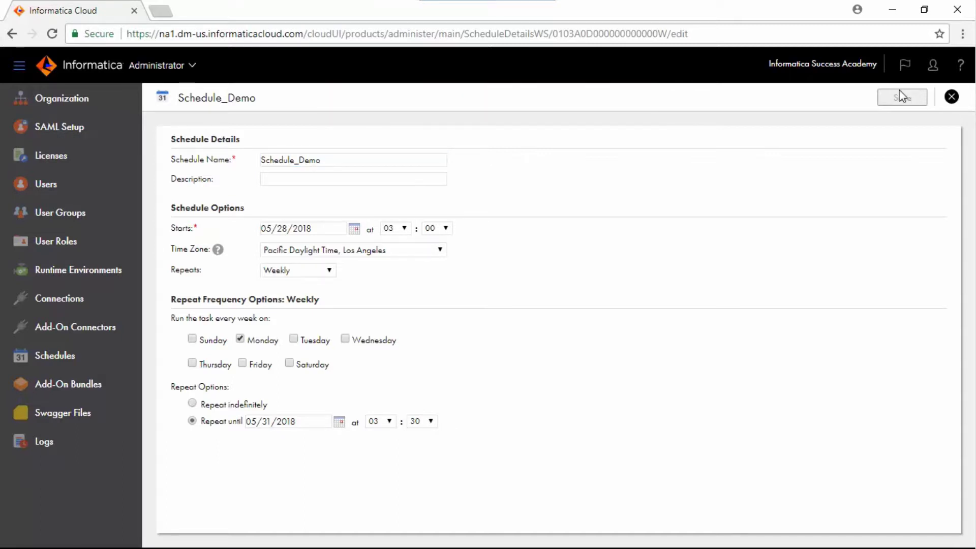
left_click(952, 97)
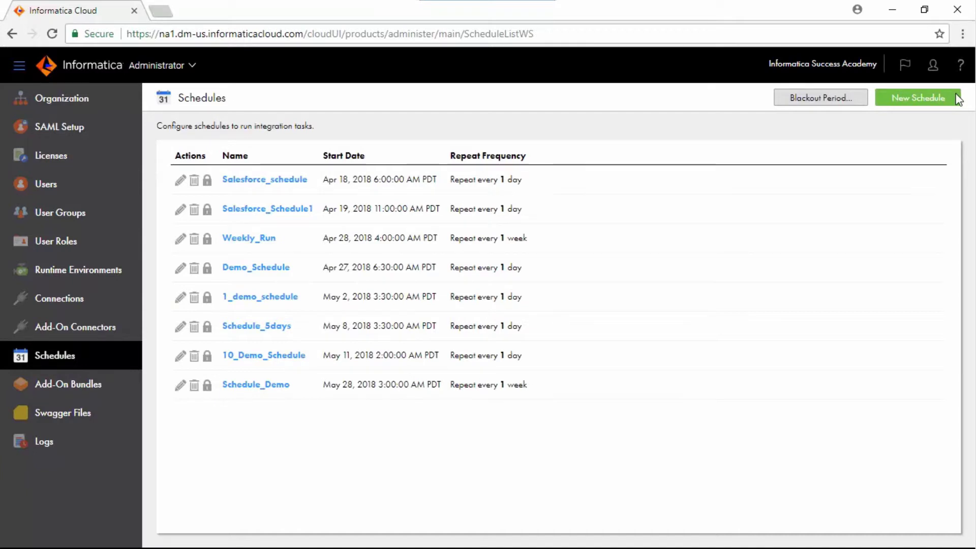
Enable a blackout period from May 28, 3:00 AM to May 29, 3:30 AM PDT
left_click(805, 97)
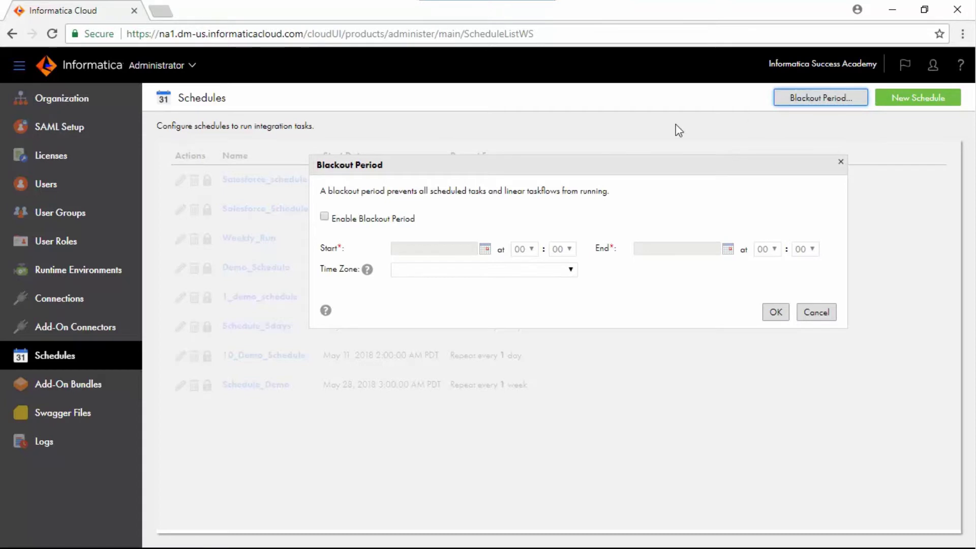
left_click(324, 218)
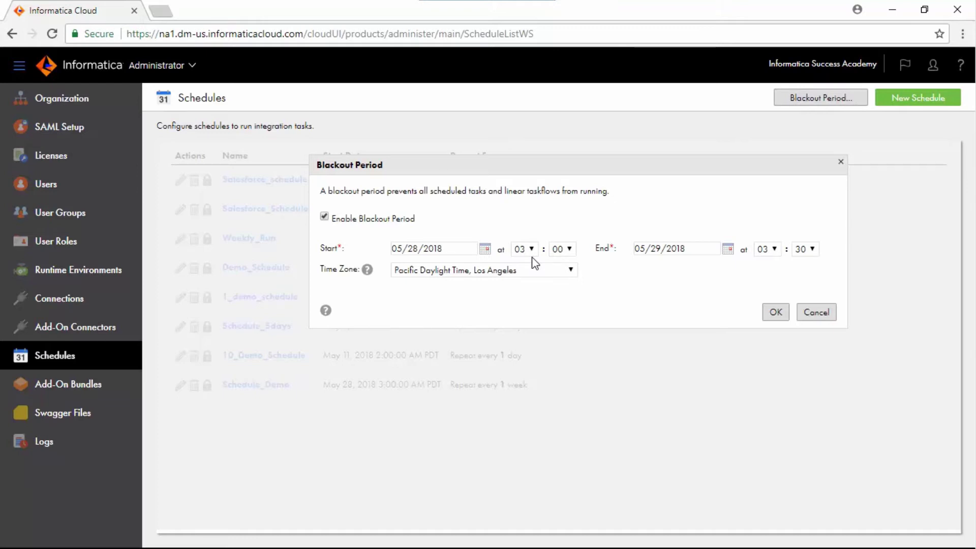
left_click(776, 314)
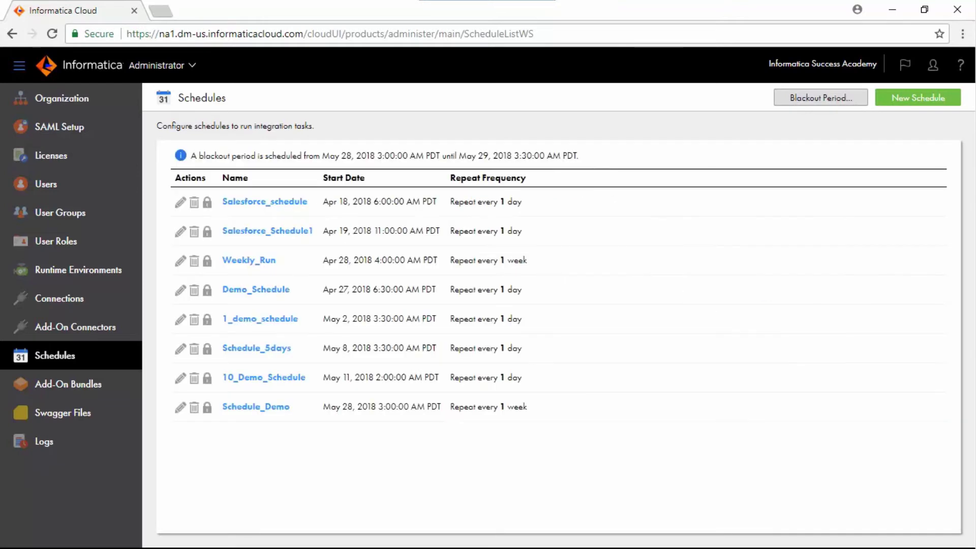